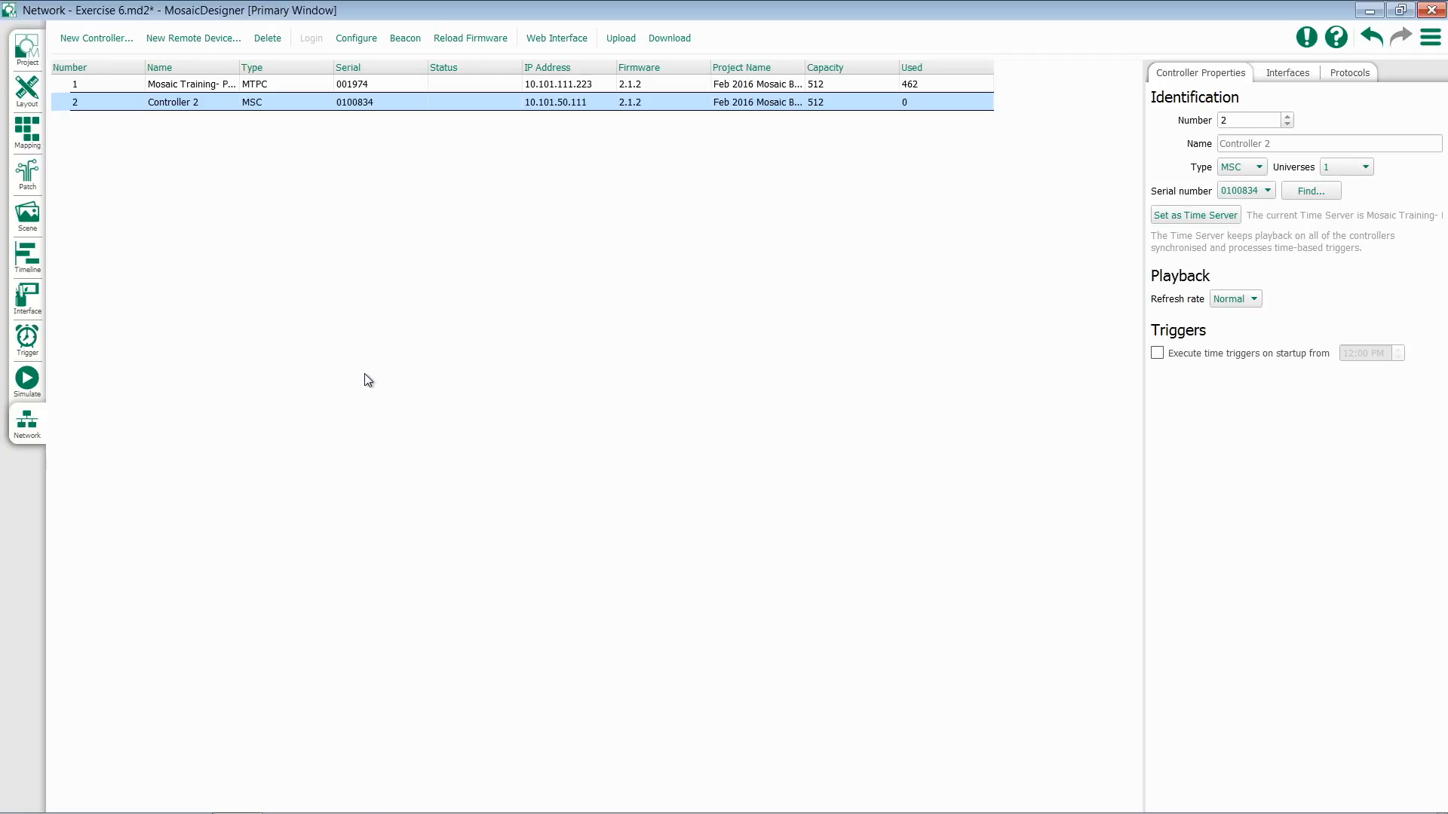
Start the project upload and show the Controllers list with serial numbers and addresses
left_click(619, 41)
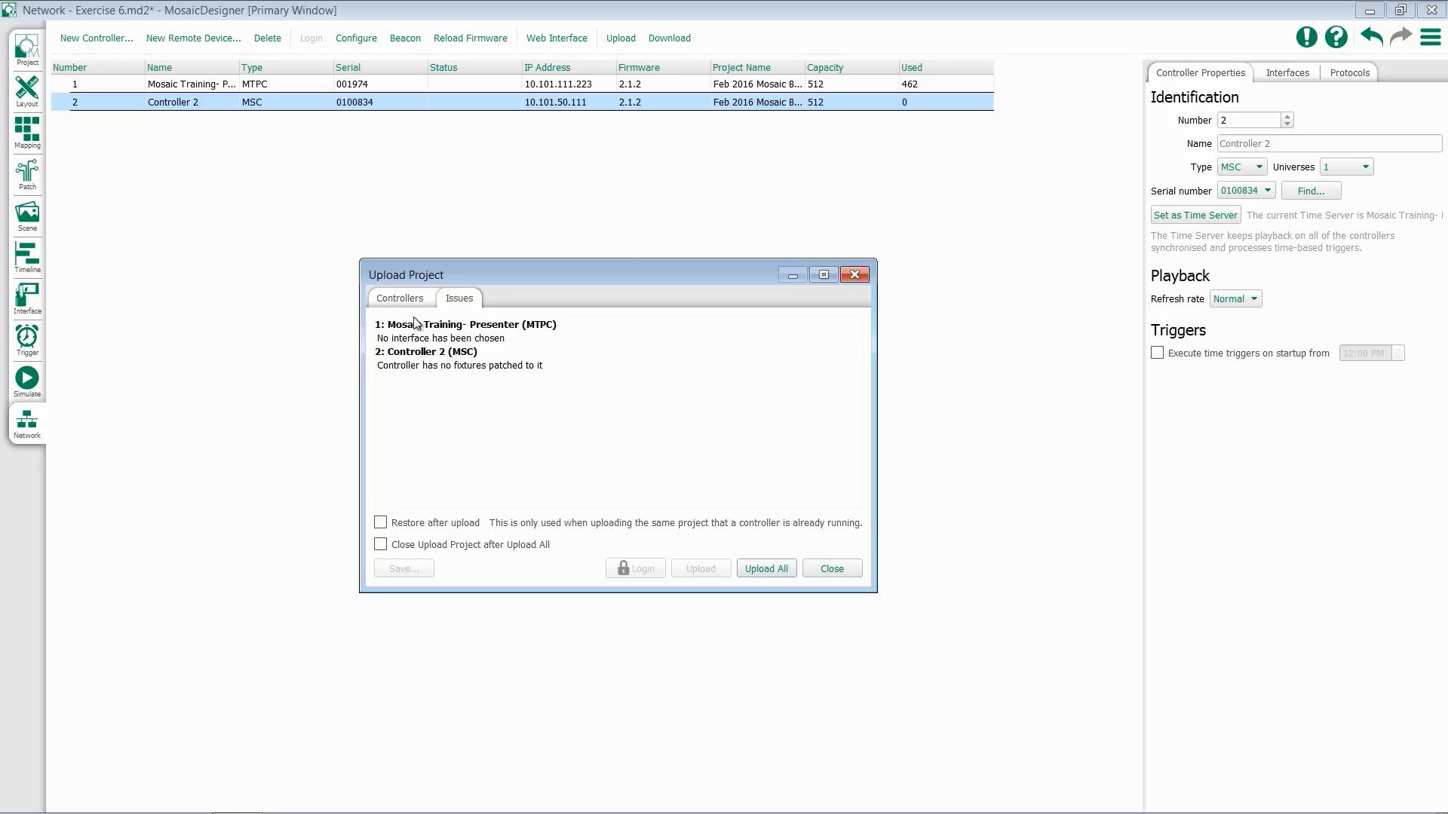
left_click(404, 298)
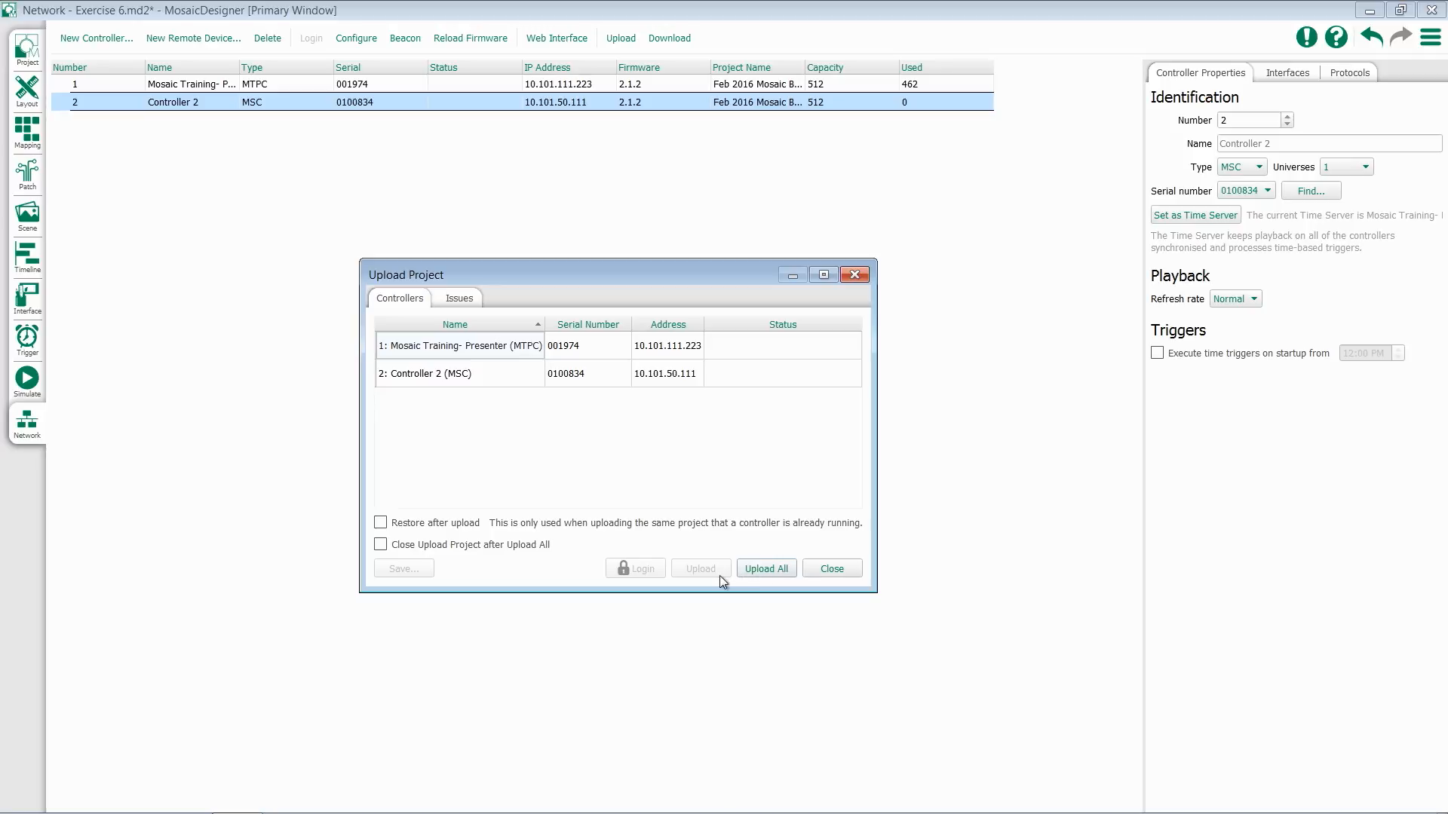
Upload All to both controllers from the Mosaic Training- Presenter row, then close after Upload complete
left_click(414, 350)
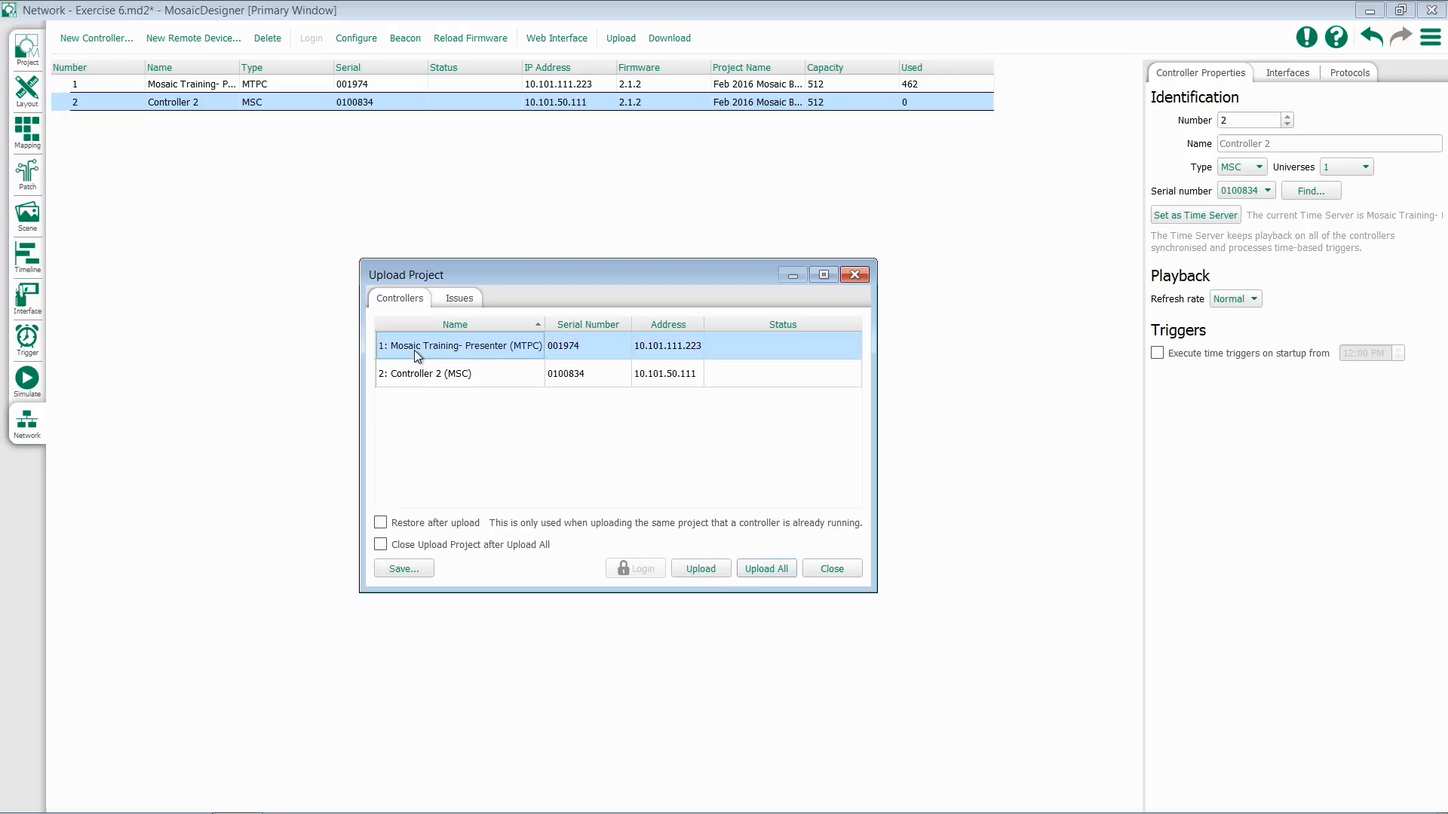
left_click(779, 572)
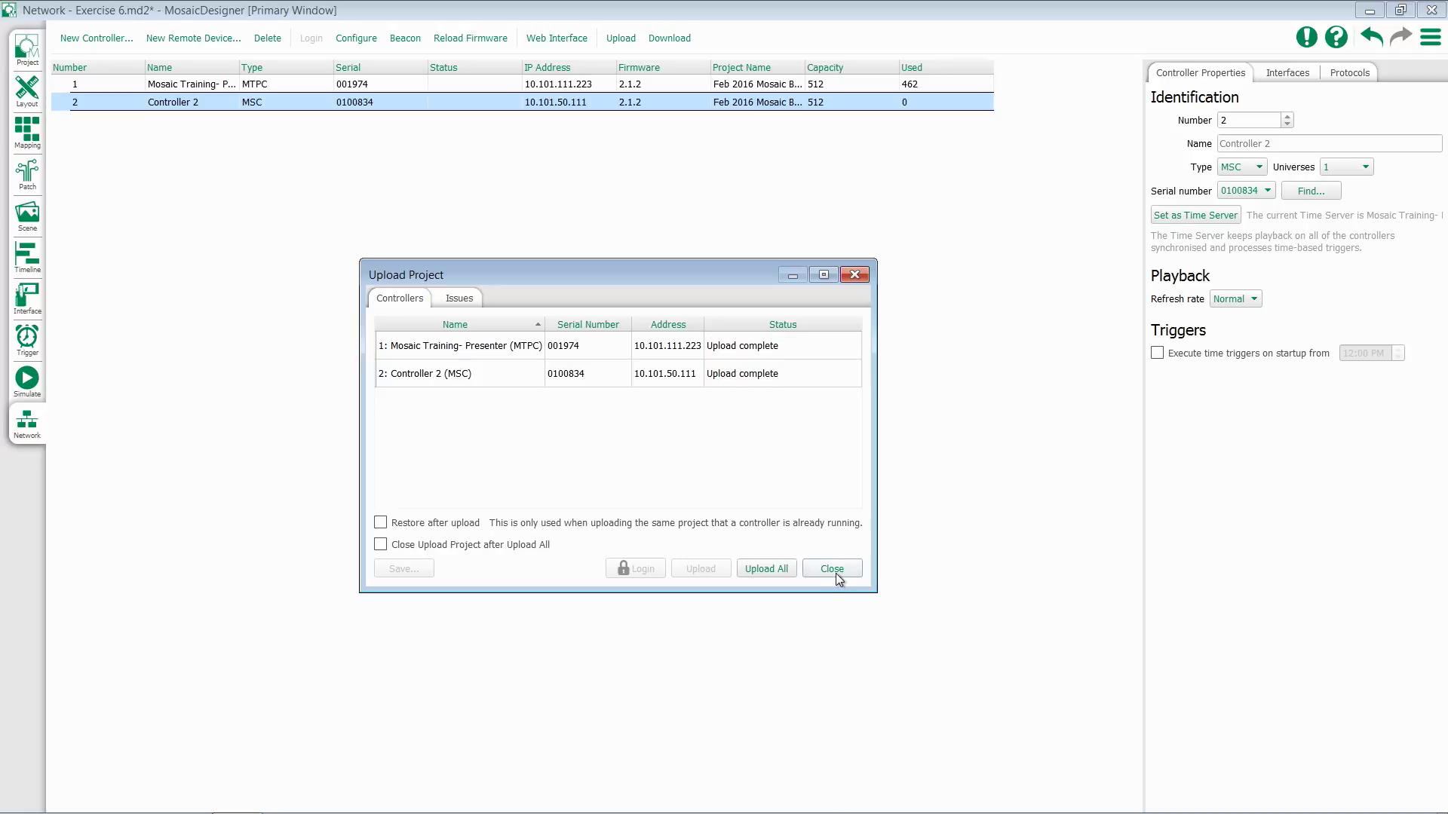
left_click(837, 574)
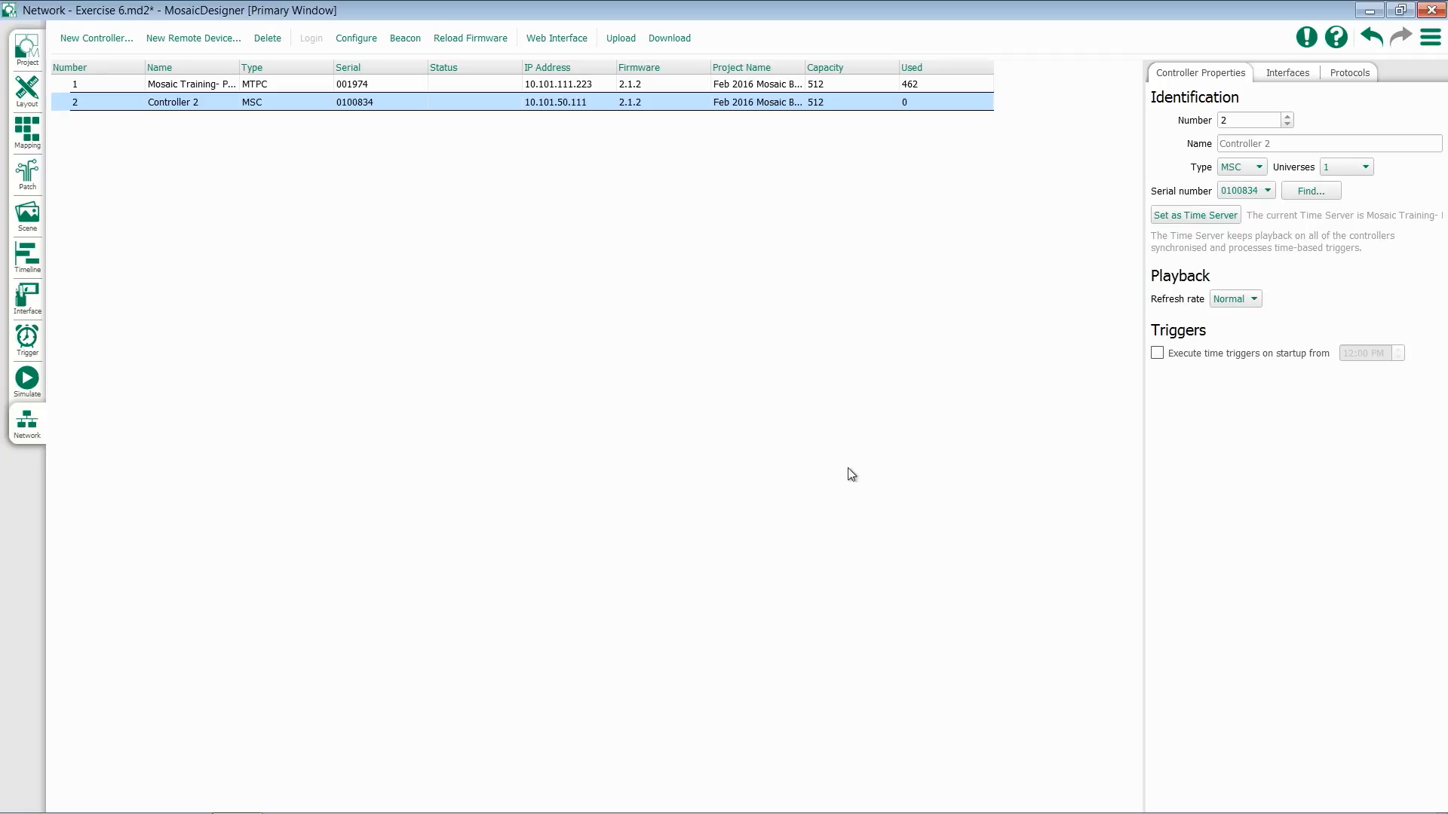
Reopen Upload Project from the main application menu to review controller issues
left_click(1427, 40)
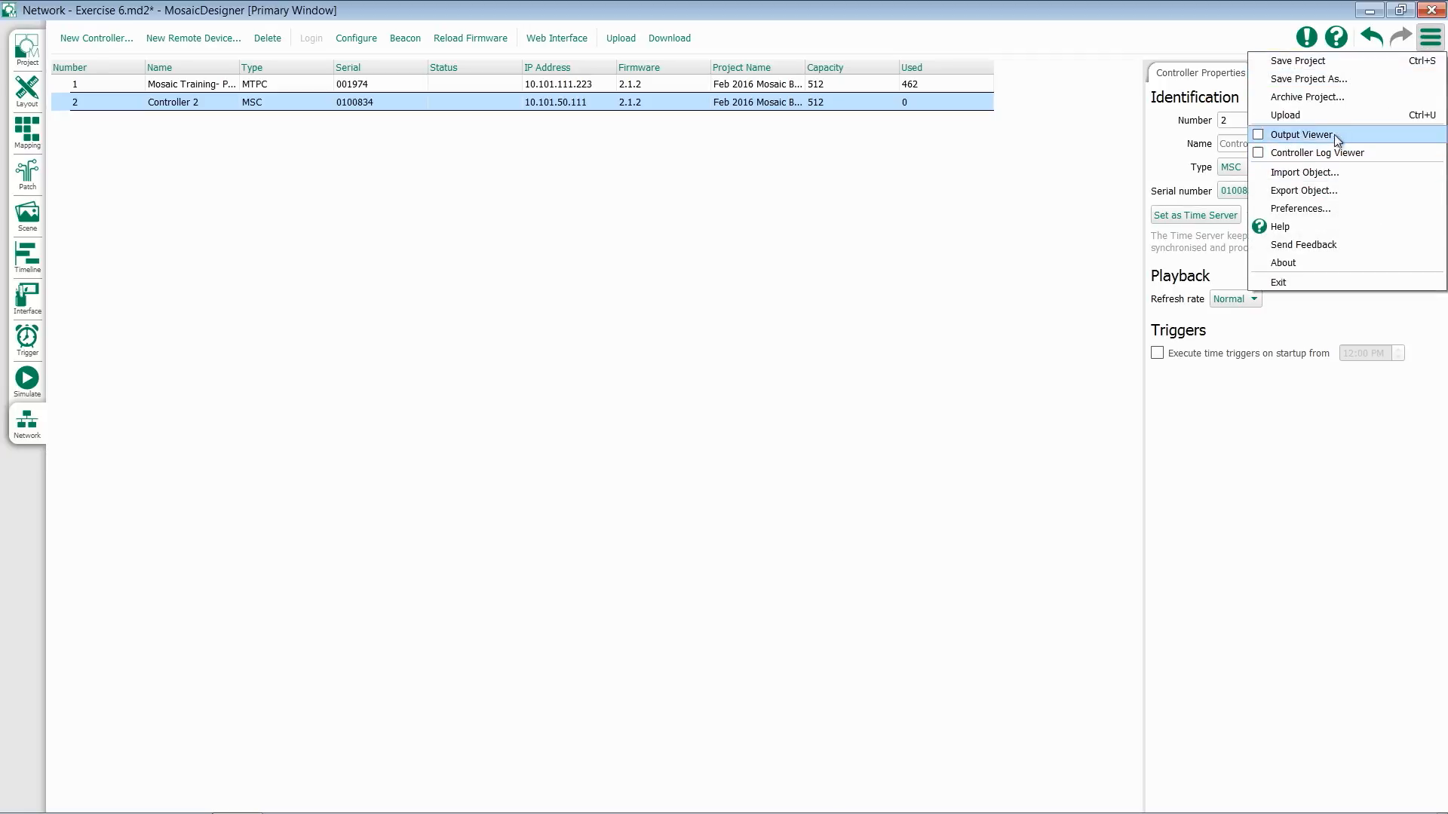
left_click(433, 333)
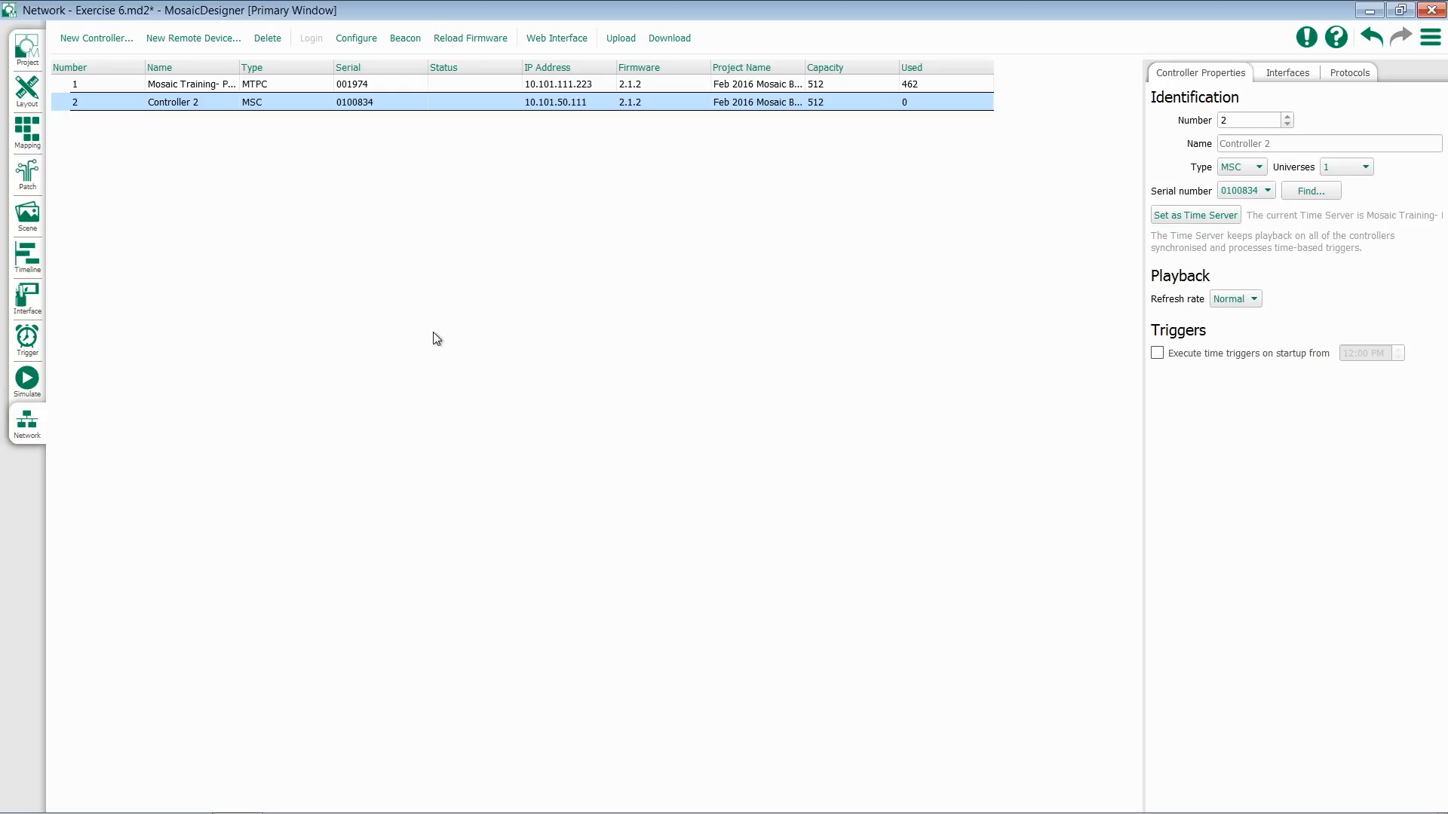